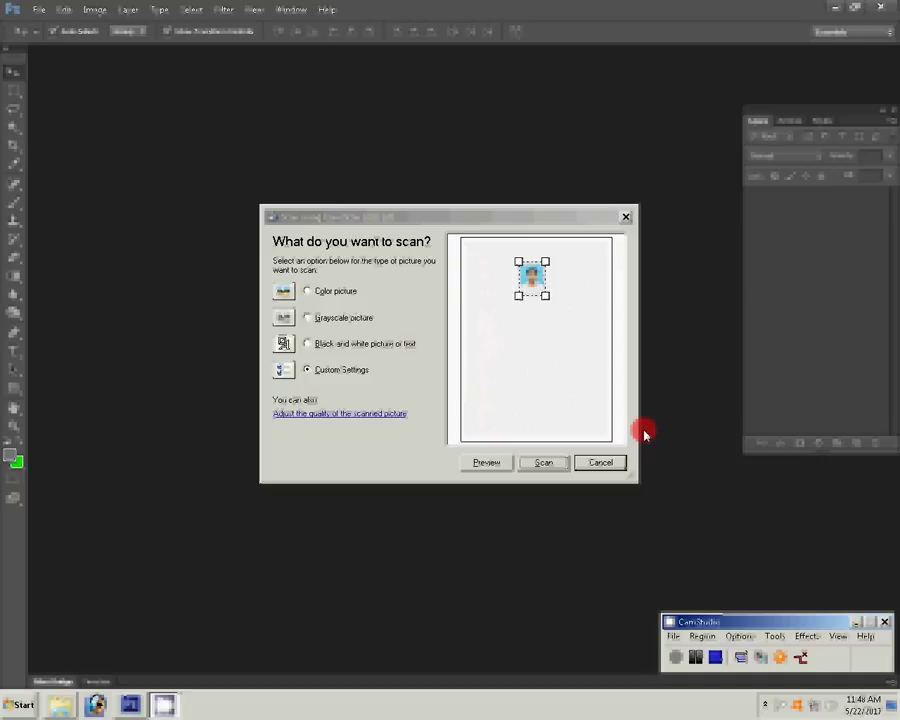
Fit the scanner preview area around the photo, accept the quality settings, and scan it
{"action": "left_click", "coordinate": [519, 262]}
{"action": "left_click_drag", "start_coordinate": [519, 262], "coordinate": [513, 257]}
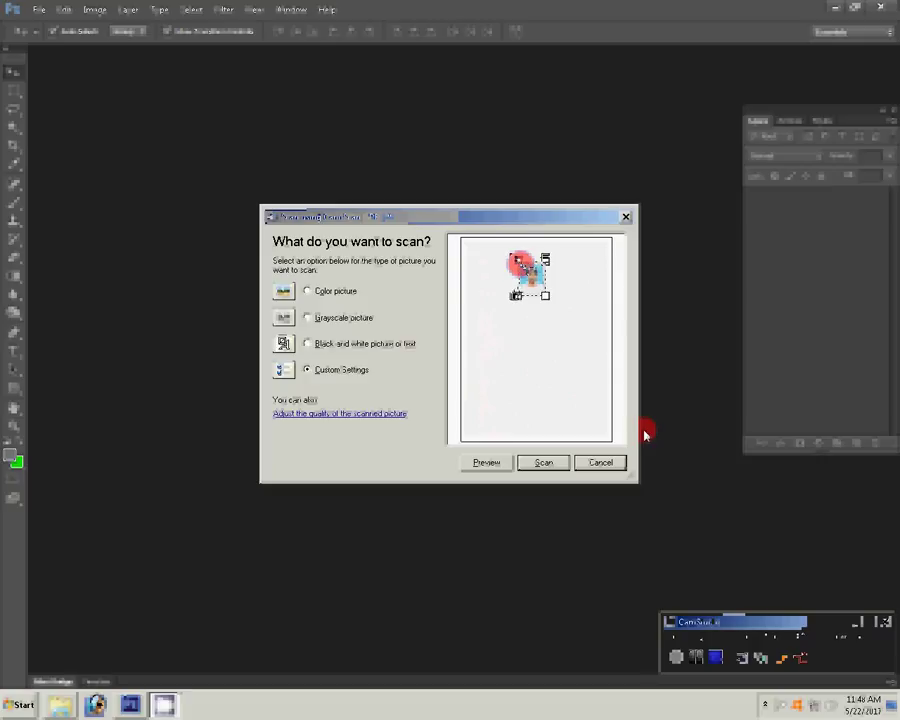
{"action": "mouse_move", "coordinate": [545, 296]}
{"action": "left_mouse_down"}
{"action": "mouse_move", "coordinate": [551, 313]}
{"action": "mouse_move", "coordinate": [548, 300]}
{"action": "left_mouse_up"}
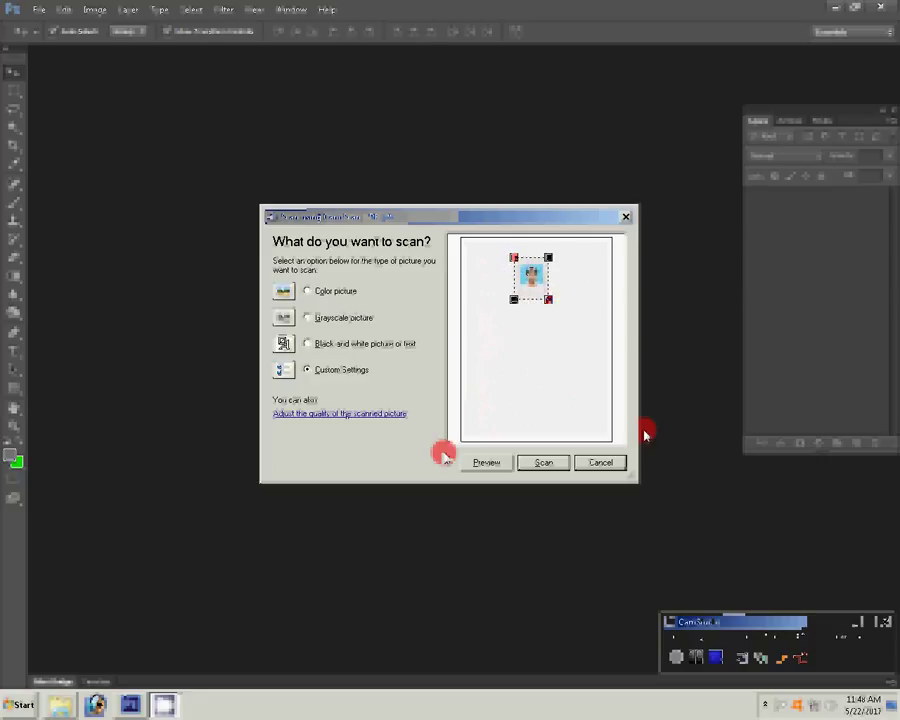
{"action": "left_click", "coordinate": [330, 413]}
{"action": "left_click", "coordinate": [453, 445]}
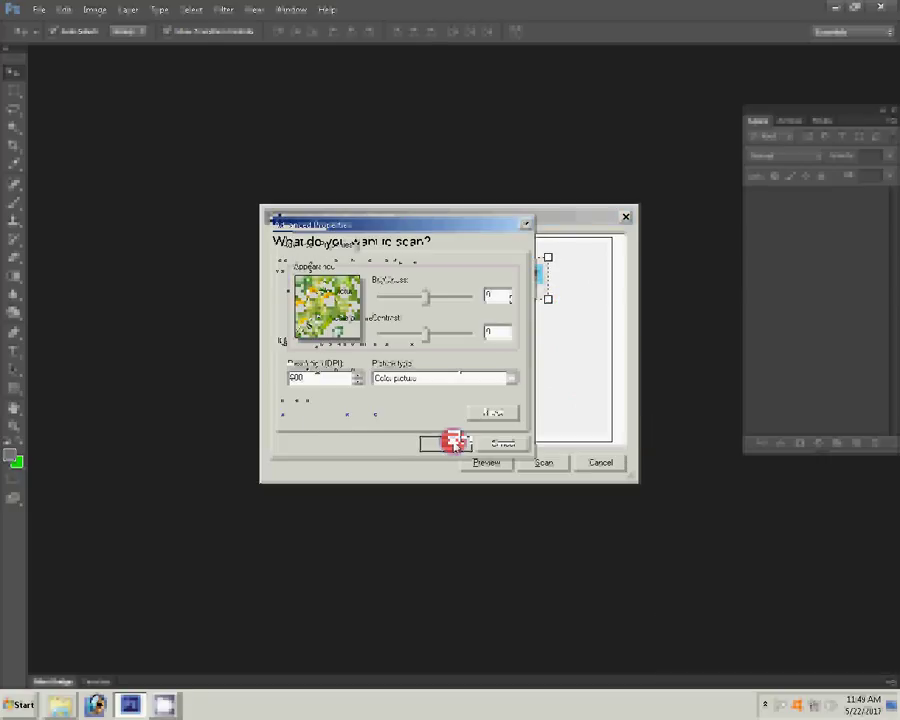
{"action": "left_click", "coordinate": [563, 459]}
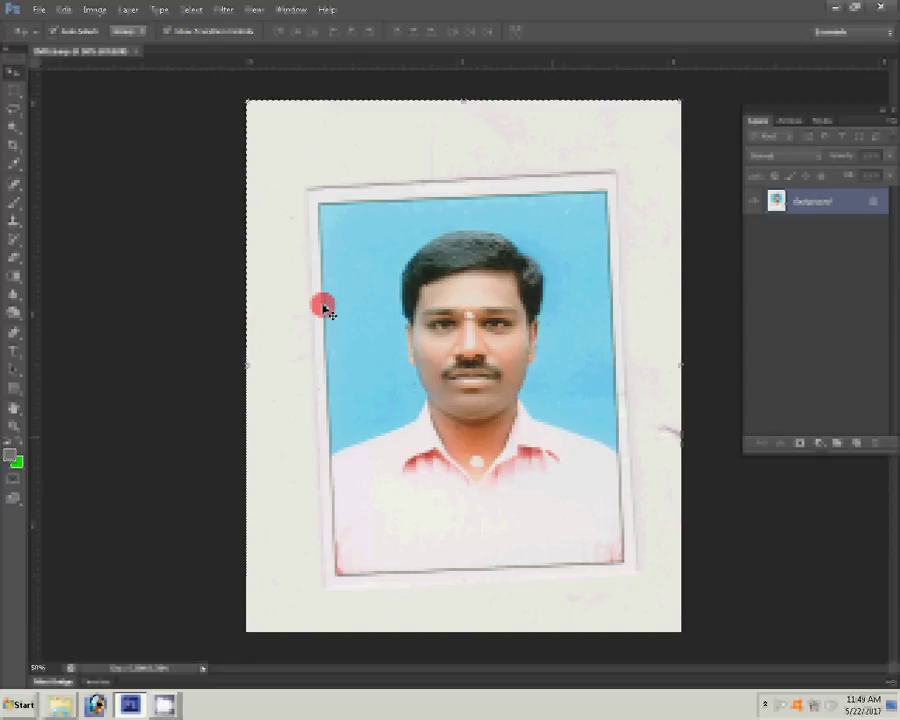
Duplicate the scan onto a new layer and fit the image on screen
{"action": "key", "text": "ctrl+a"}
{"action": "key", "text": "ctrl+shift+alt+n"}
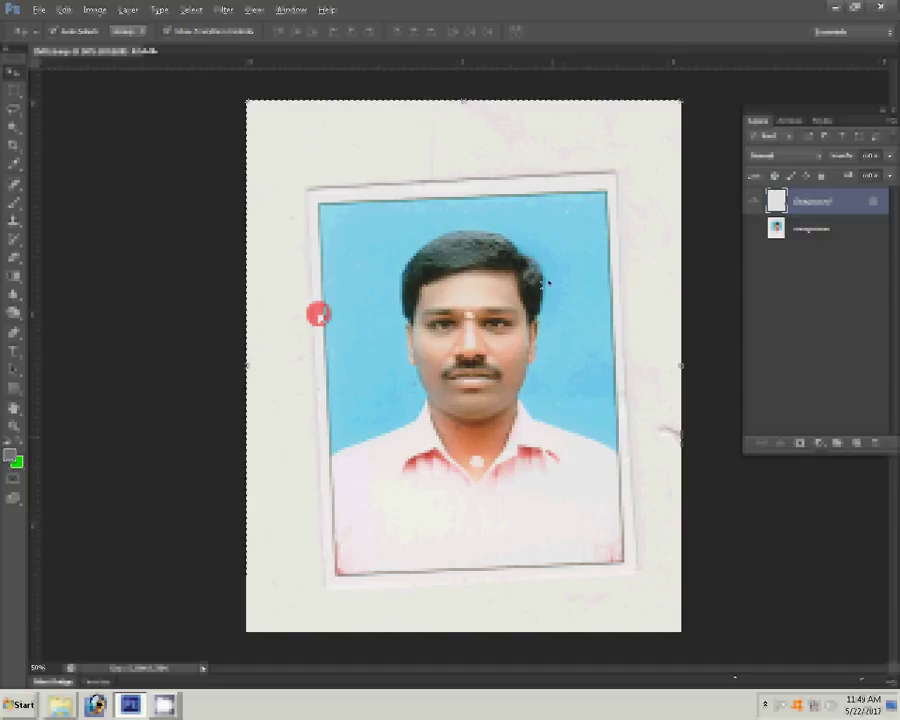
{"action": "key", "text": "ctrl+0"}
{"action": "key", "text": "ctrl+j"}
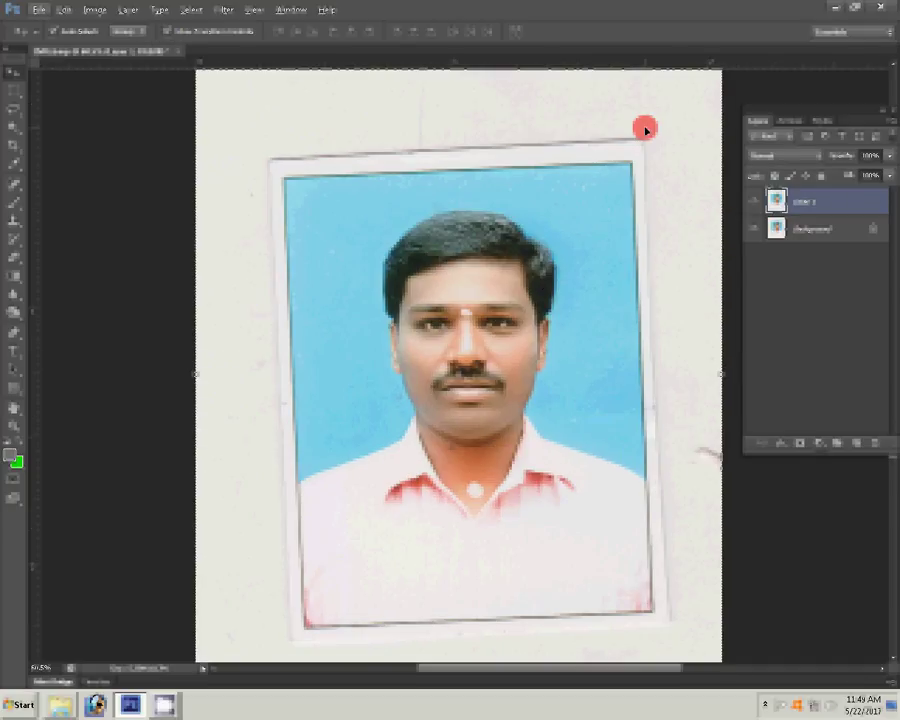
Rotate the duplicated photo layer until the portrait is upright, then commit the transform
{"action": "left_click_drag", "start_coordinate": [629, 155], "coordinate": [677, 113]}
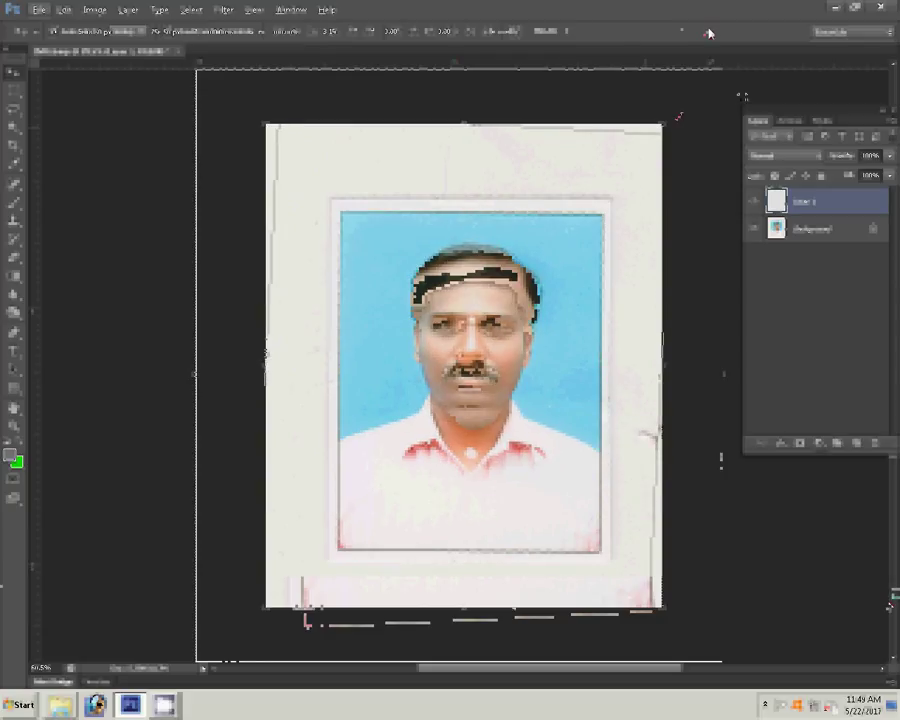
{"action": "left_click", "coordinate": [709, 33]}
{"action": "left_click", "coordinate": [370, 254]}
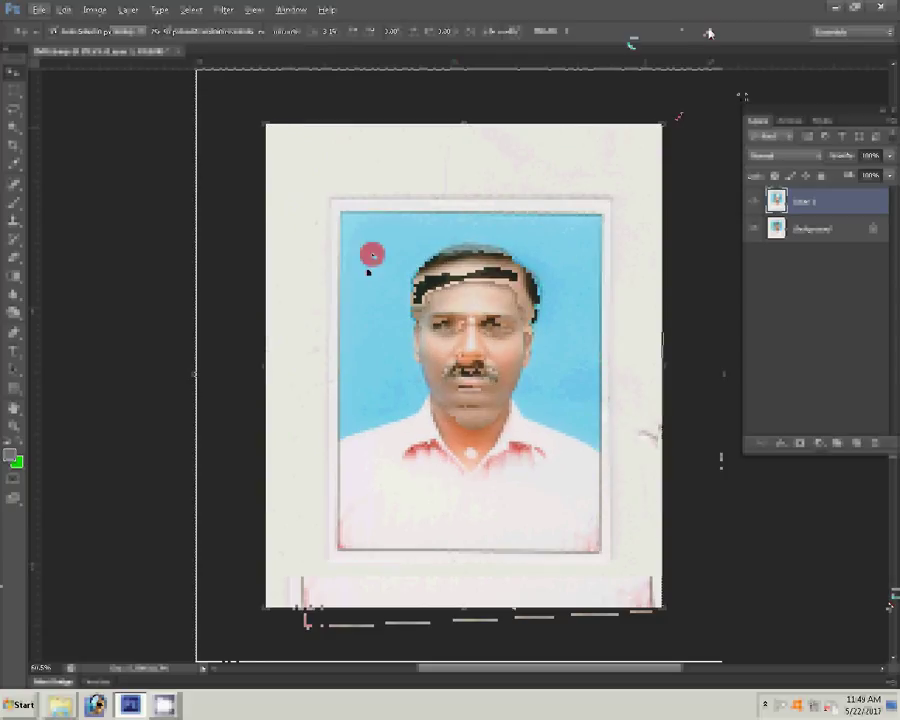
Crop to the 3.4 × 4.4 cm portrait, rotating the crop frame to match the photo's tilt
{"action": "key", "text": "c"}
{"action": "left_click_drag", "start_coordinate": [337, 214], "coordinate": [637, 530]}
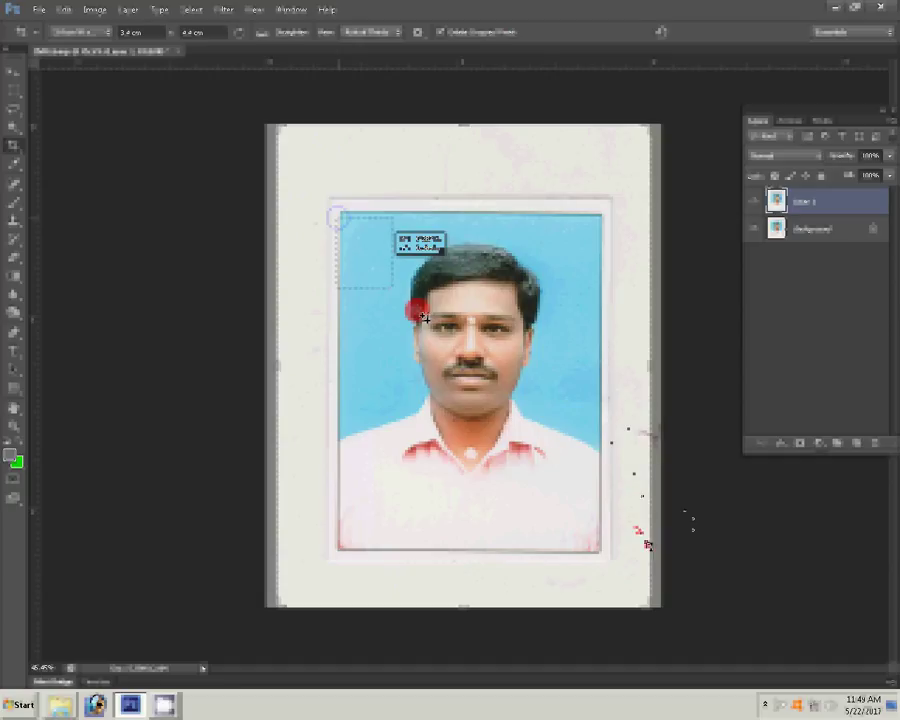
{"action": "left_click_drag", "start_coordinate": [425, 317], "coordinate": [631, 533]}
{"action": "left_click_drag", "start_coordinate": [620, 345], "coordinate": [621, 350]}
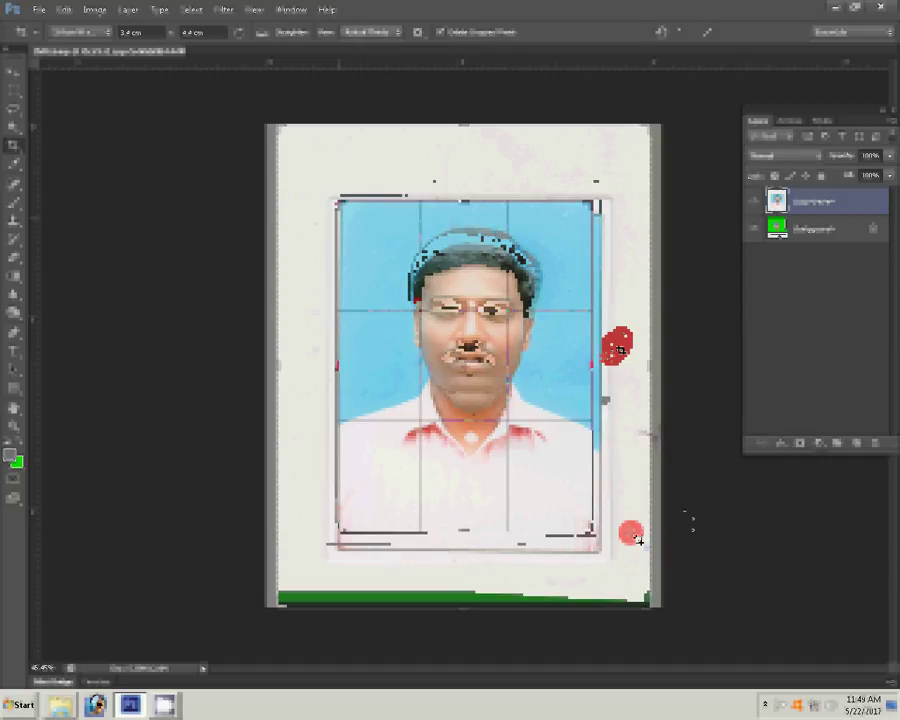
{"action": "left_click_drag", "start_coordinate": [617, 184], "coordinate": [617, 180]}
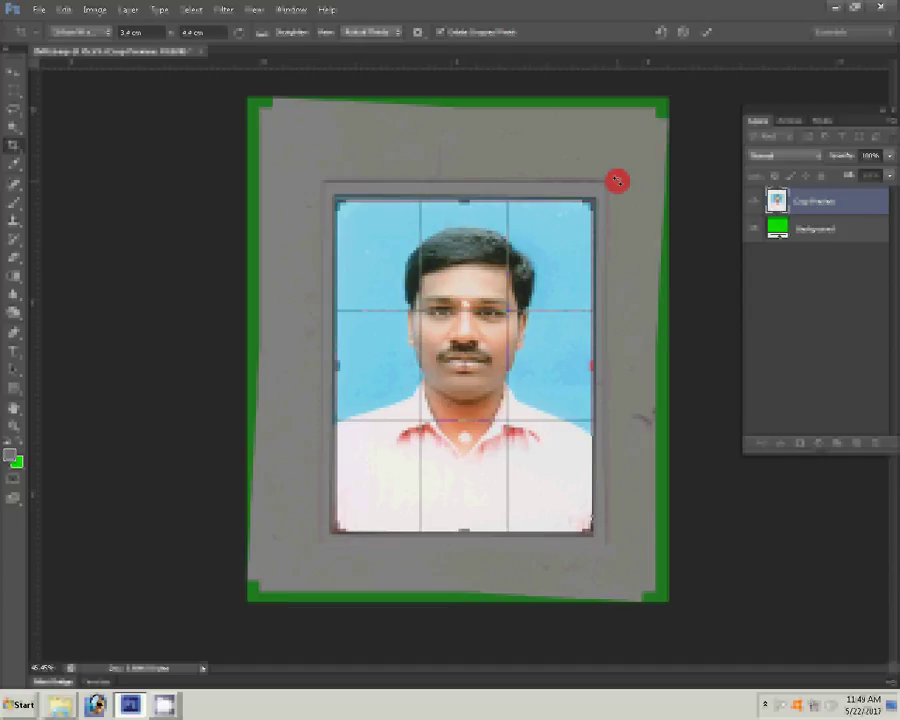
{"action": "left_click", "coordinate": [707, 33]}
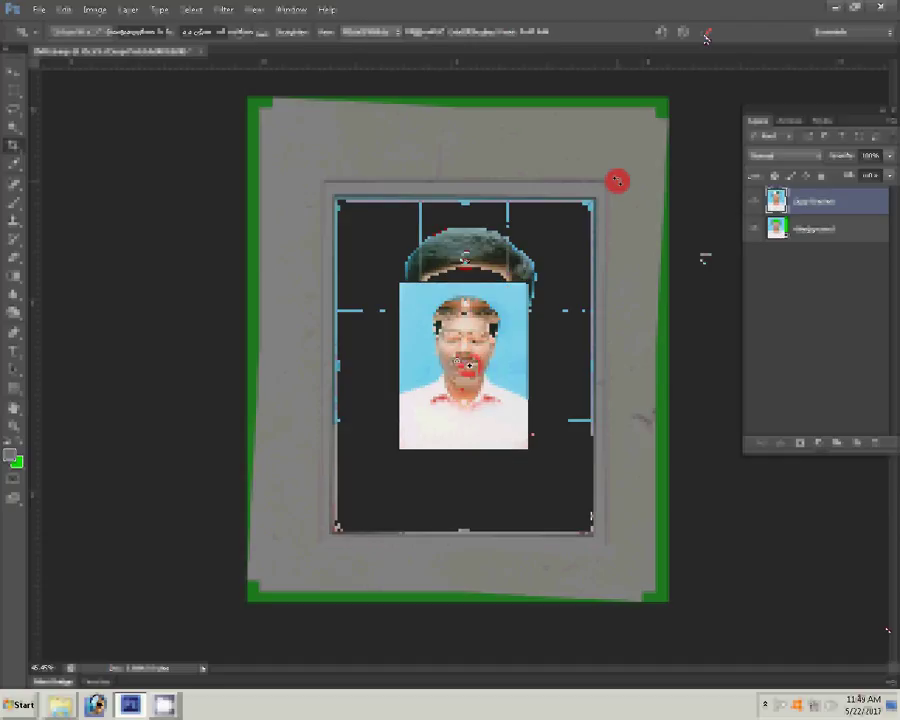
{"action": "right_click", "coordinate": [476, 372]}
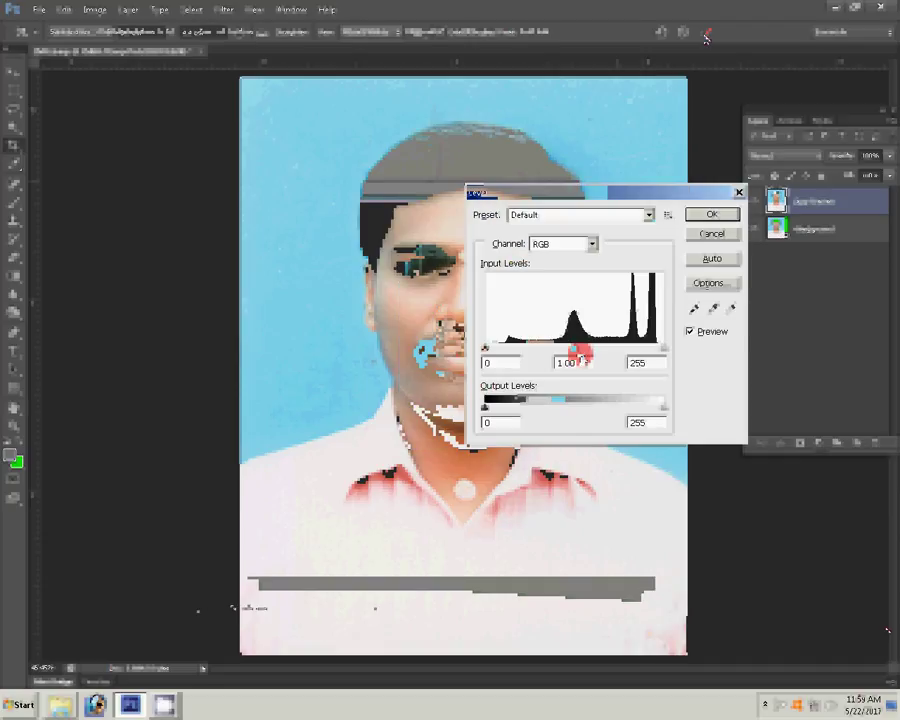
Apply Levels with the midtone input value set to 0.63
{"action": "left_click_drag", "start_coordinate": [578, 354], "coordinate": [601, 355]}
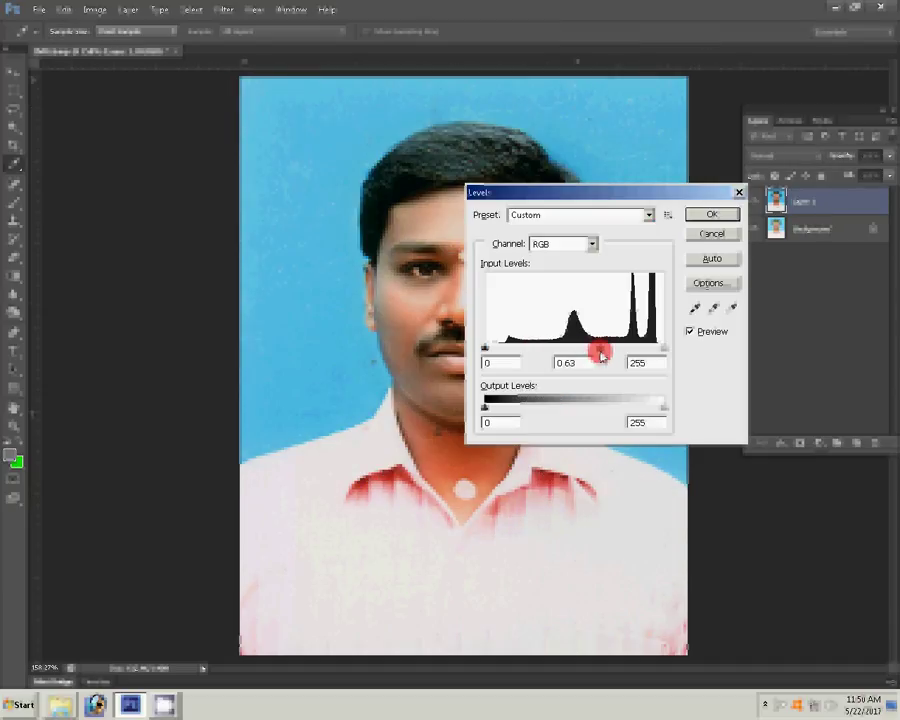
{"action": "left_click", "coordinate": [699, 240]}
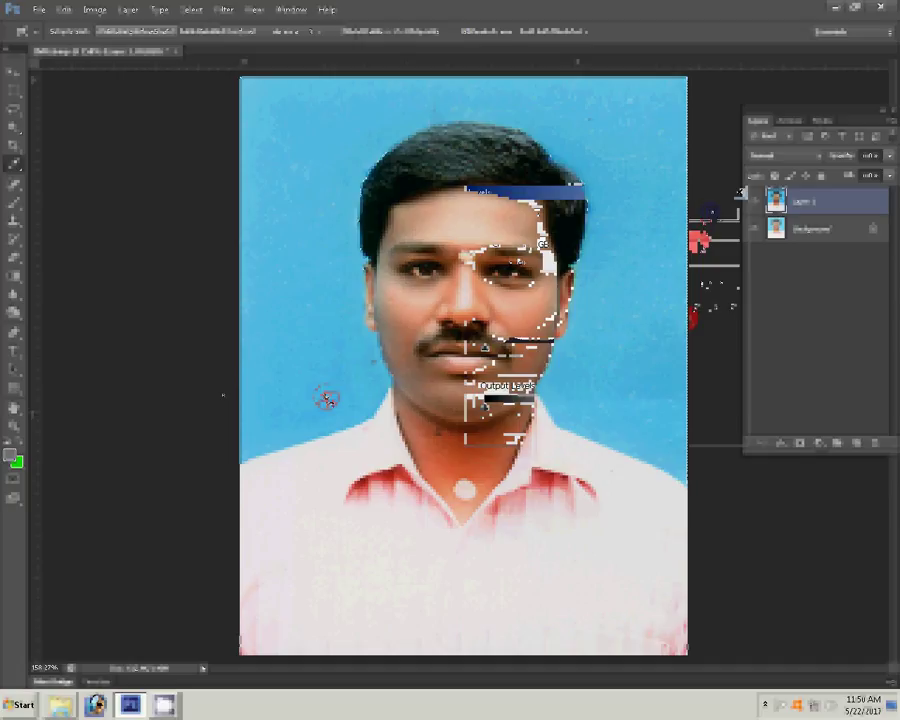
Select the blue background around the person and feather the selection by 5 px
{"action": "left_click_drag", "start_coordinate": [326, 398], "coordinate": [622, 203]}
{"action": "right_click", "coordinate": [622, 203]}
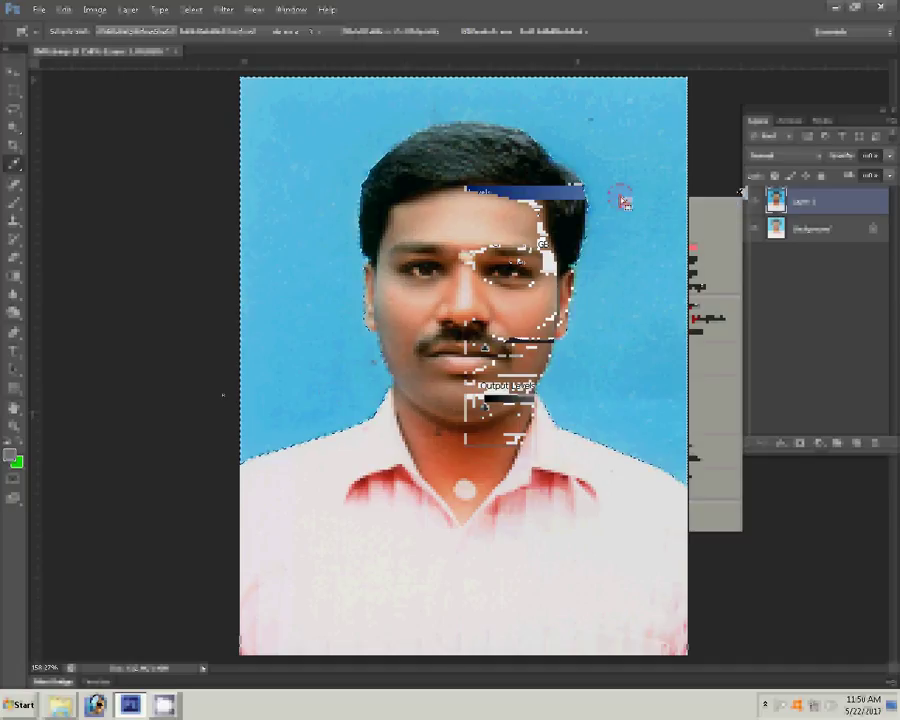
{"action": "left_click", "coordinate": [650, 415]}
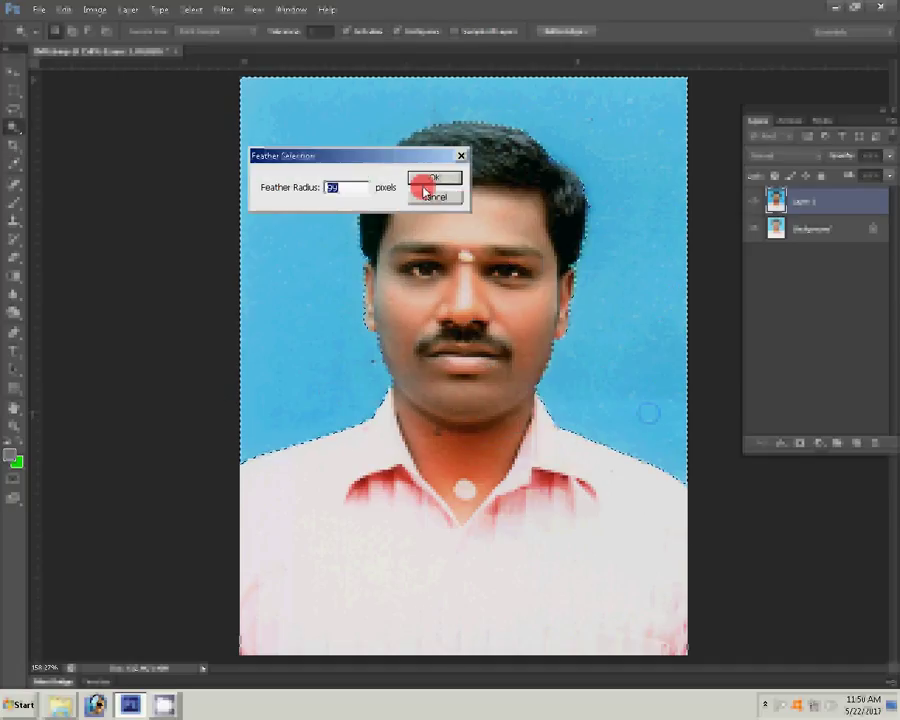
{"action": "type", "text": "5"}
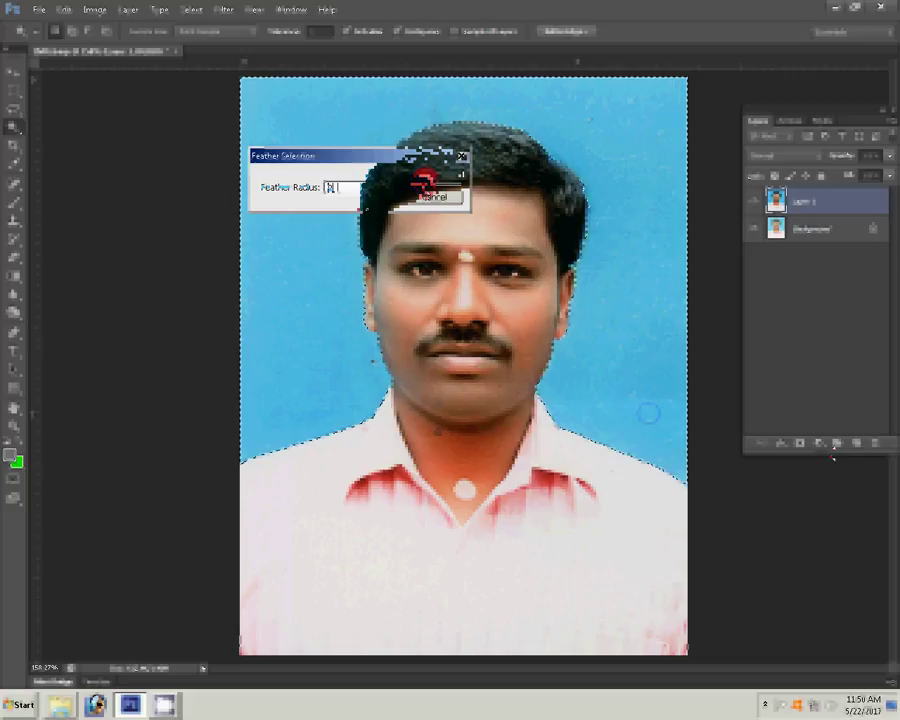
Add a Solid Color fill layer using the blue sampled from the photo background
{"action": "right_click", "coordinate": [825, 218]}
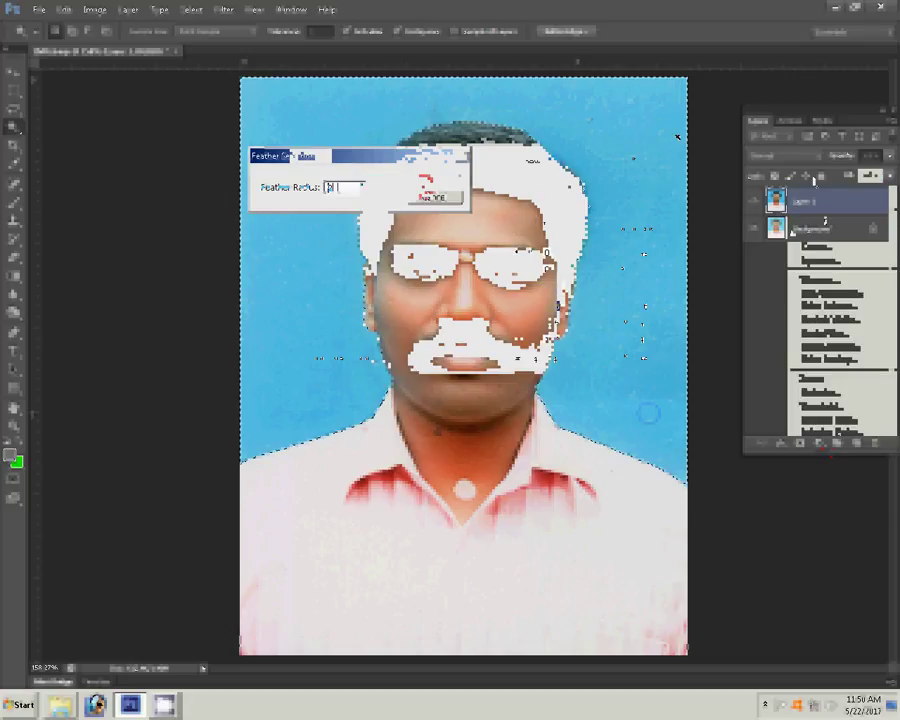
{"action": "left_click", "coordinate": [816, 246]}
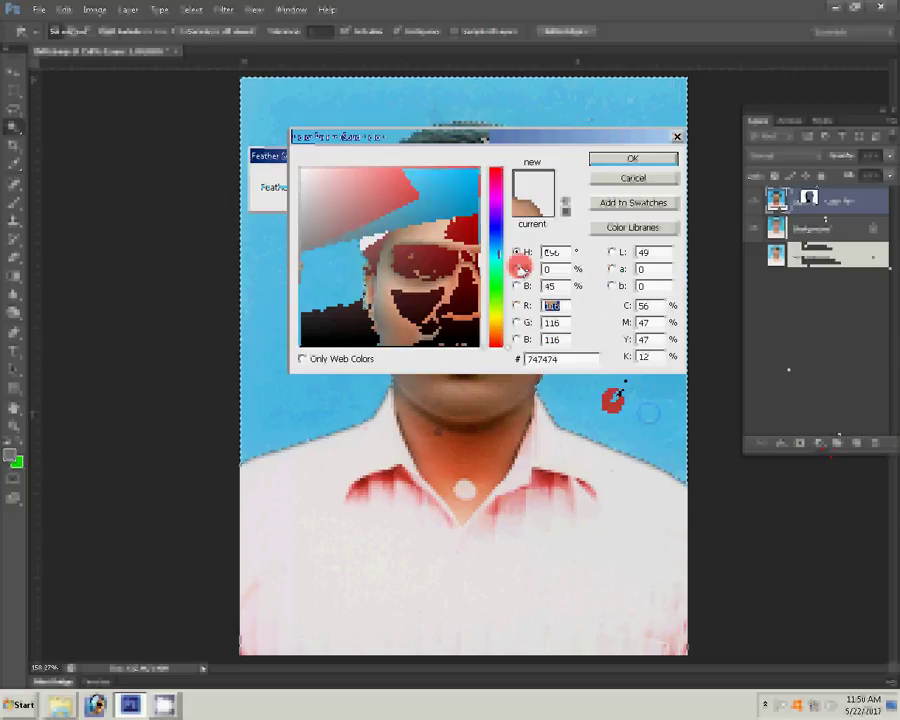
{"action": "left_click", "coordinate": [610, 400]}
{"action": "left_click", "coordinate": [626, 158]}
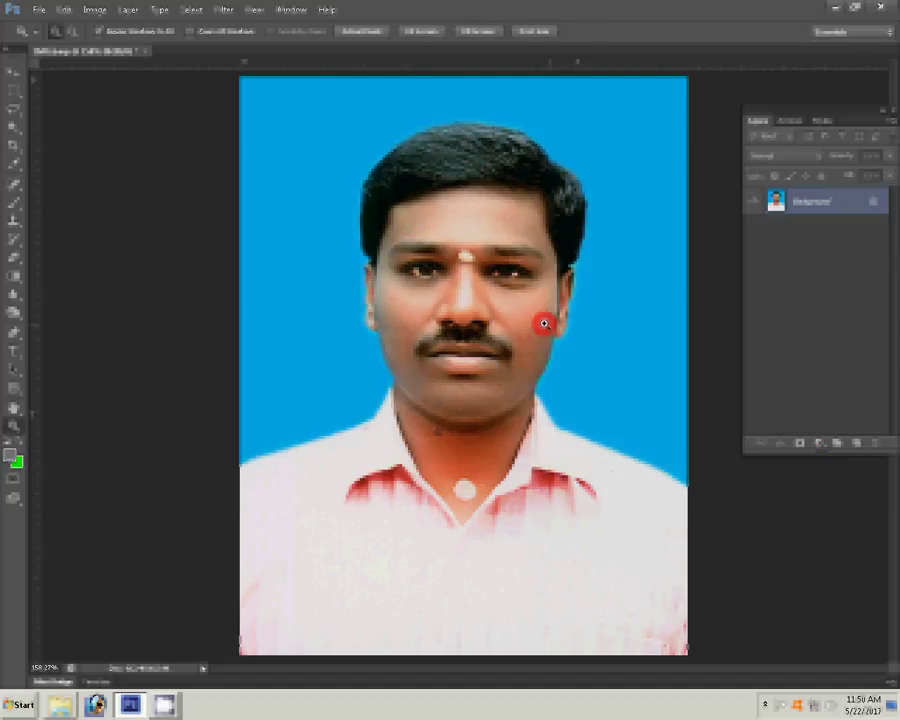
Zoom in on the face and heal the mark on the man's neck with the Spot Healing Brush
{"action": "left_click", "coordinate": [544, 323]}
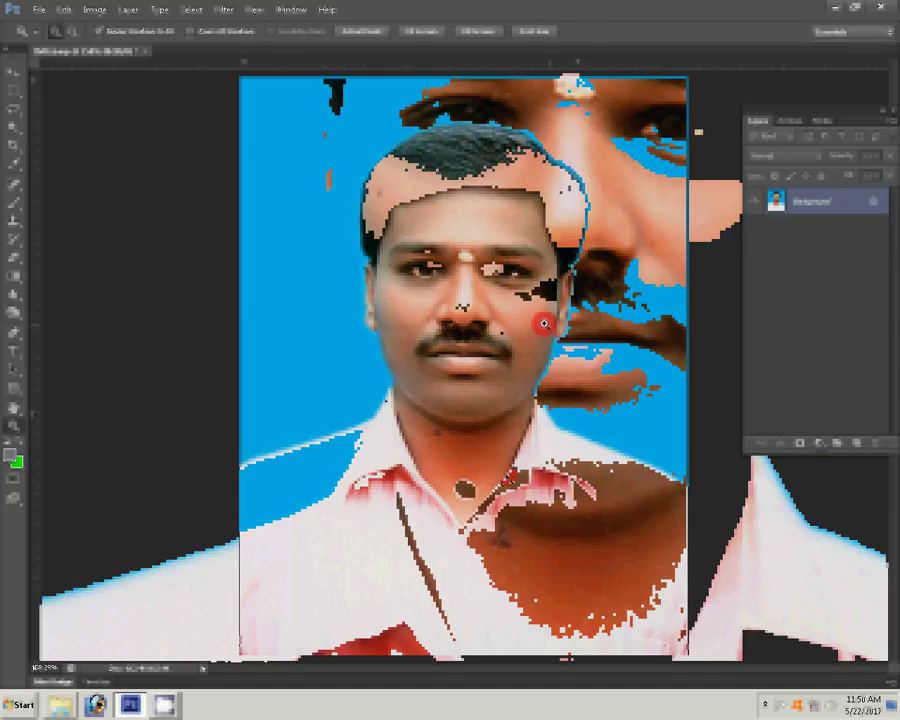
{"action": "left_click", "coordinate": [12, 186]}
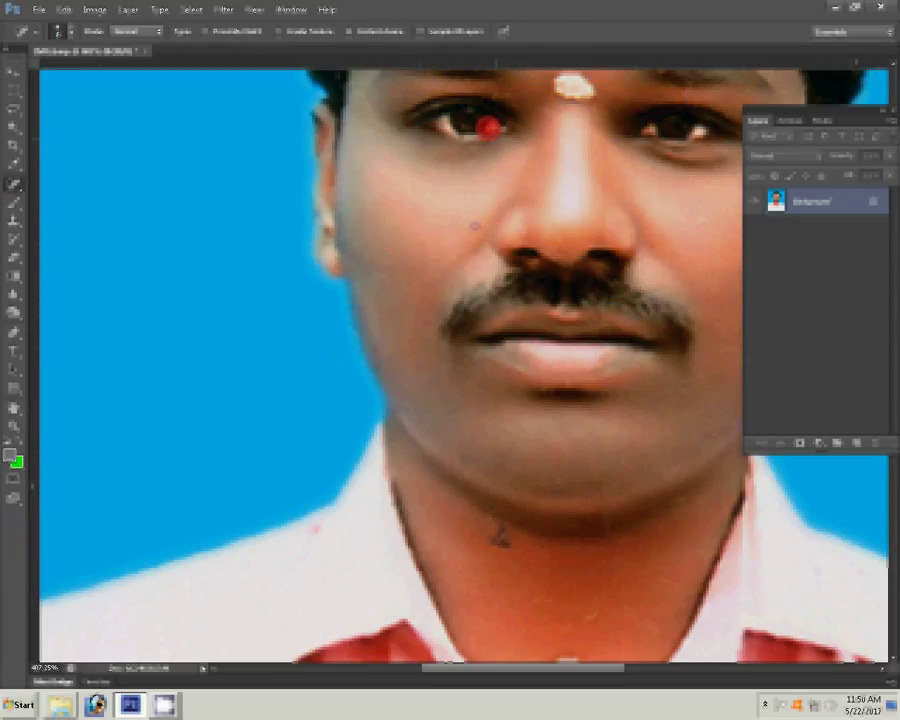
{"action": "left_click", "coordinate": [505, 550]}
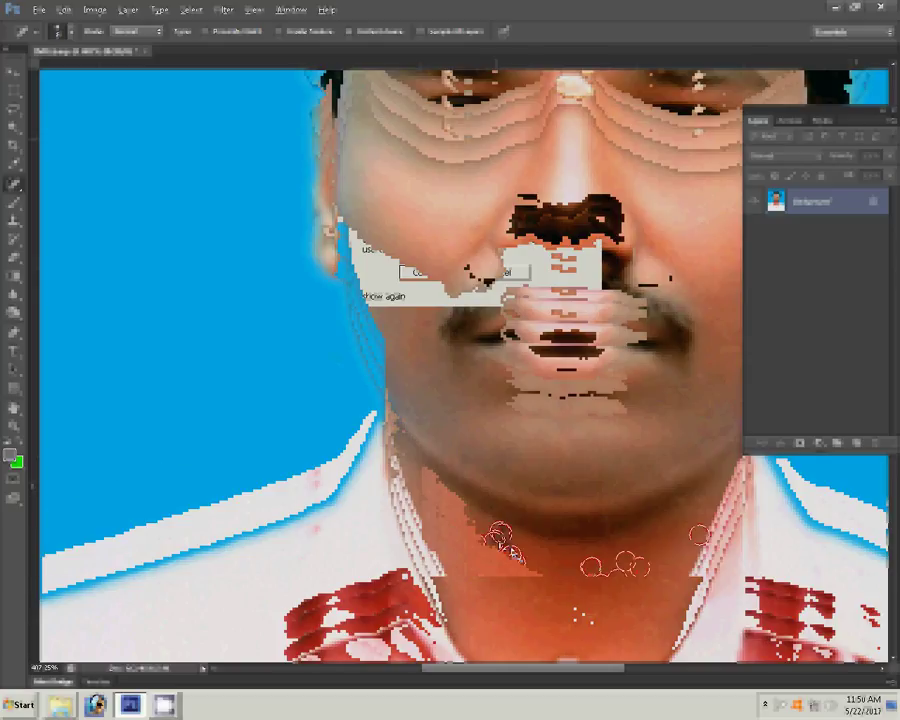
Fit the whole photo back on screen using the Zoom tool's Fit Screen option
{"action": "key", "text": "z"}
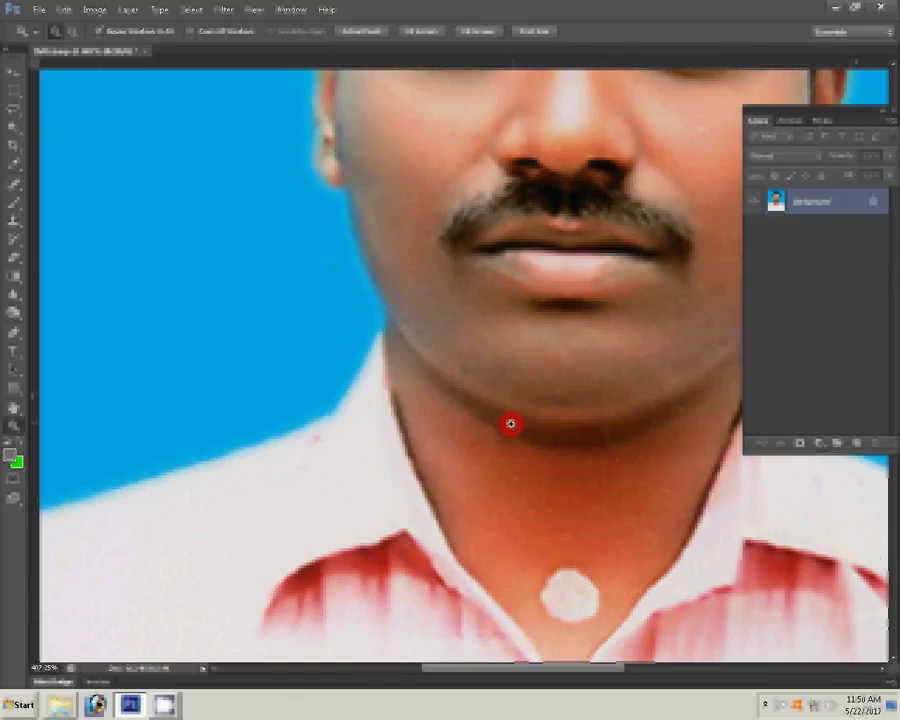
{"action": "right_click", "coordinate": [510, 424]}
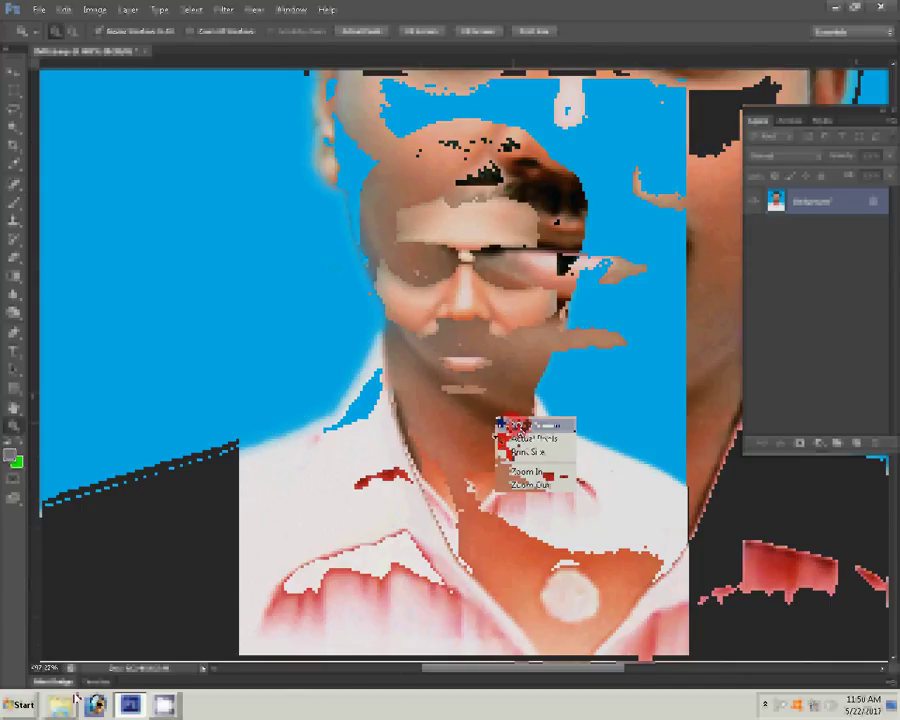
{"action": "left_click", "coordinate": [795, 122]}
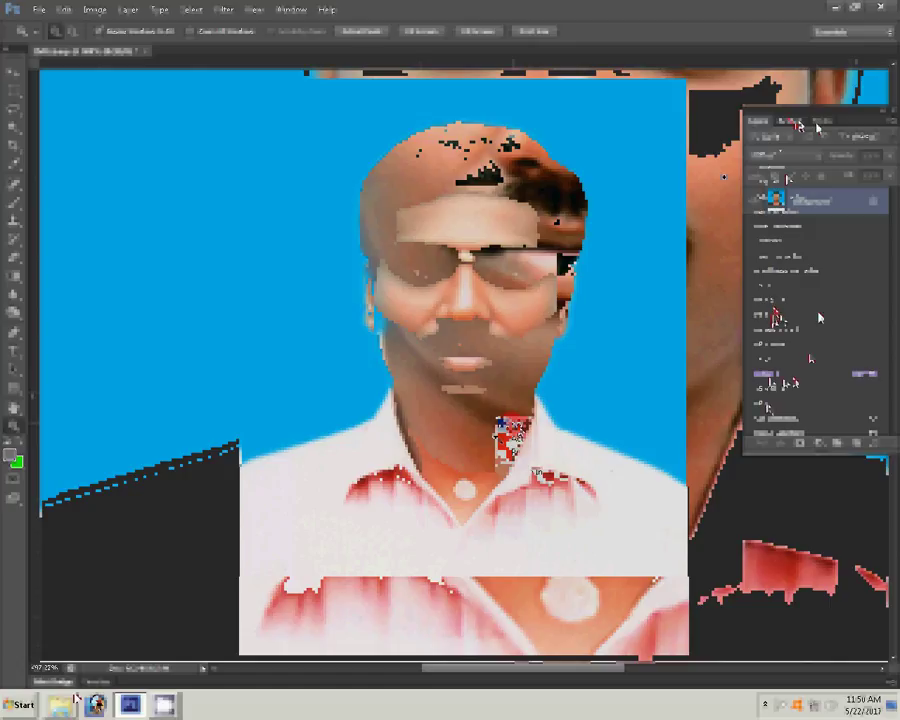
{"action": "left_click", "coordinate": [523, 318]}
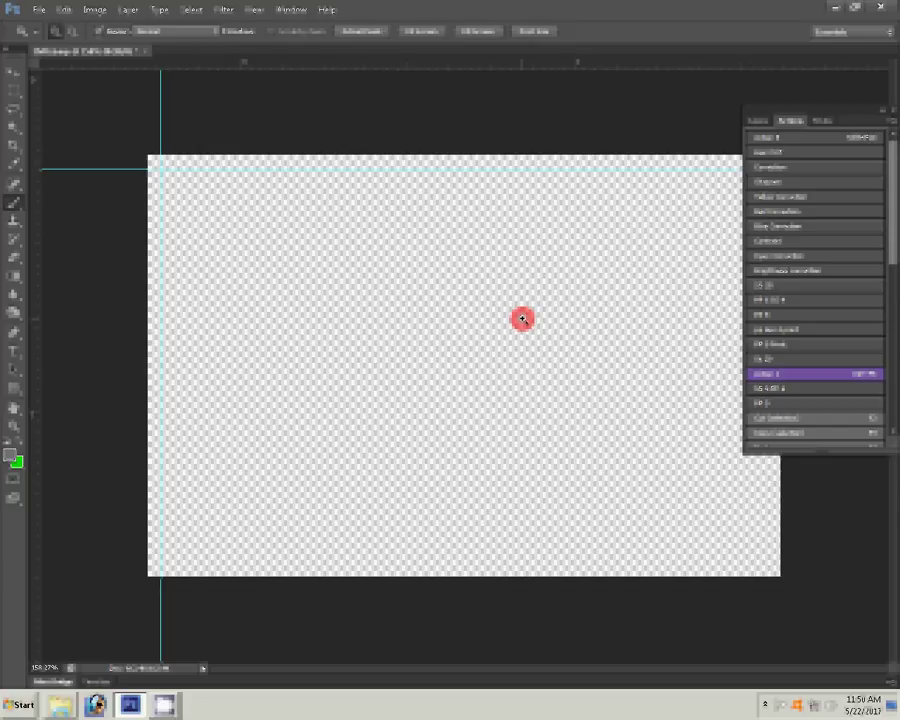
Rotate the eight-photo sheet 90° CW with Image > Image Rotation
{"action": "left_click", "coordinate": [88, 10]}
{"action": "left_click", "coordinate": [140, 138]}
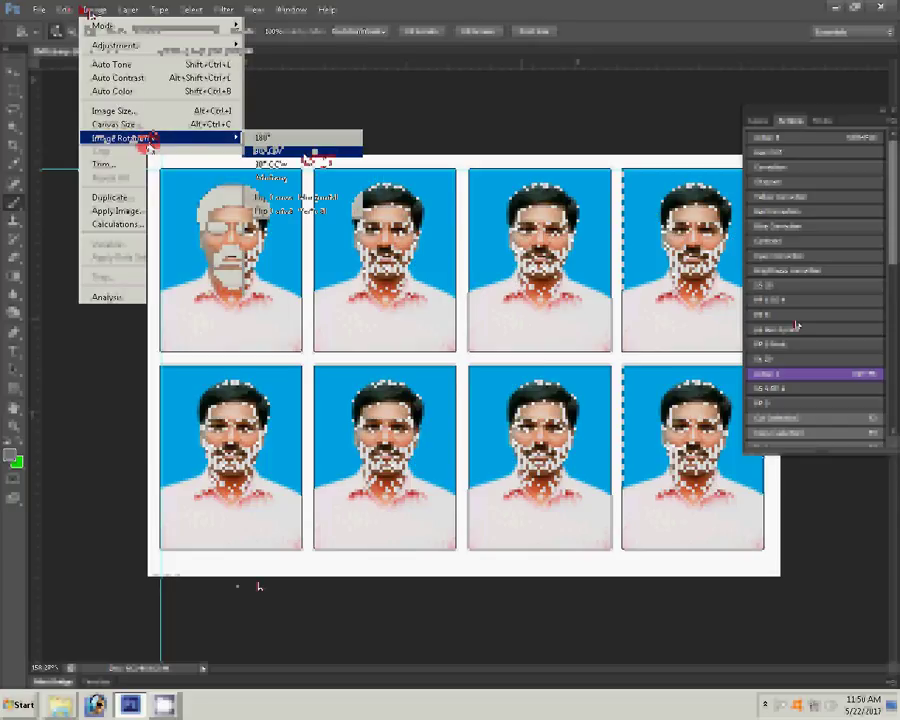
{"action": "left_click", "coordinate": [310, 152]}
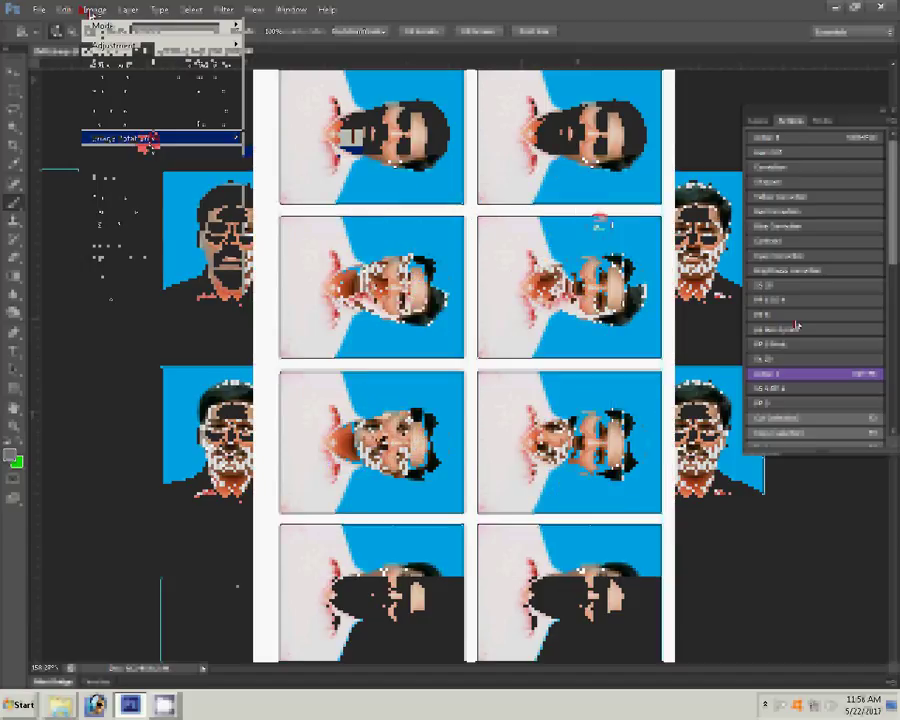
Print 2 copies of the sheet on the HiTi S420 and handle the printer-offline warning
{"action": "key", "text": "ctrl+p"}
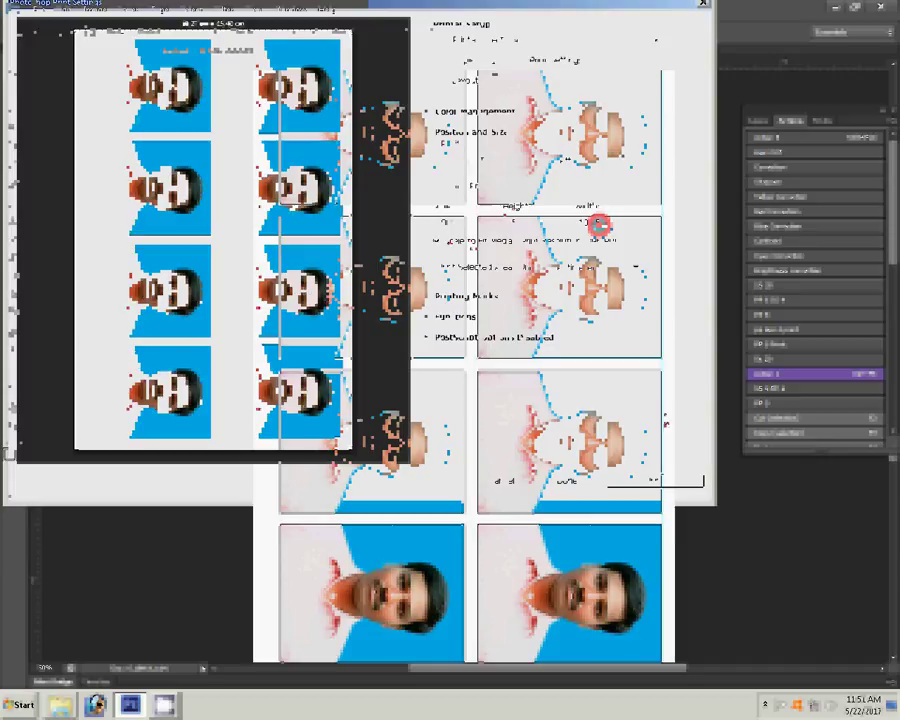
{"action": "left_click", "coordinate": [500, 61]}
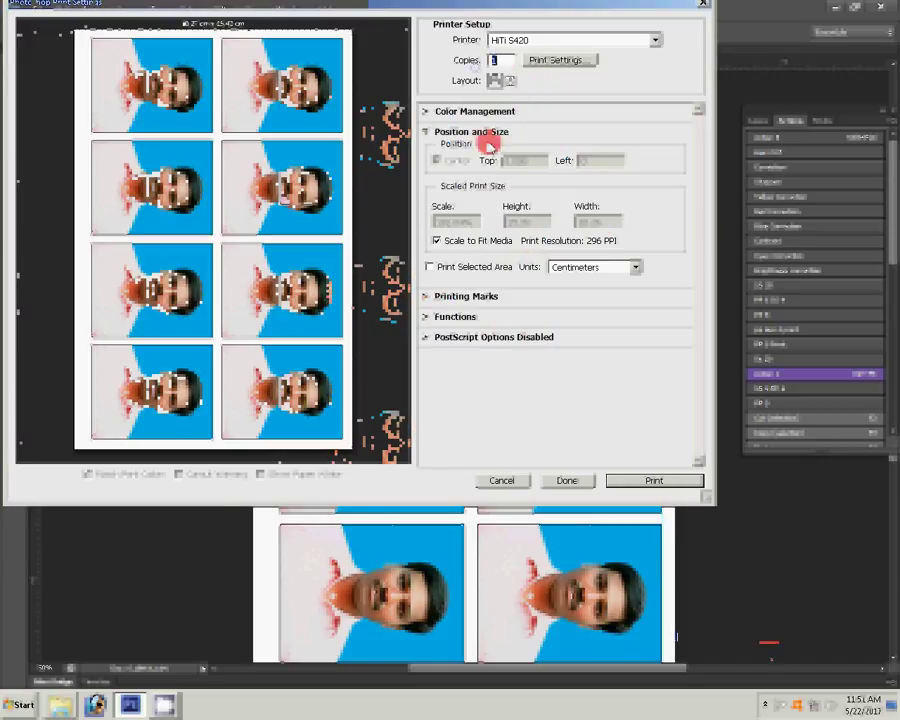
{"action": "type", "text": "2"}
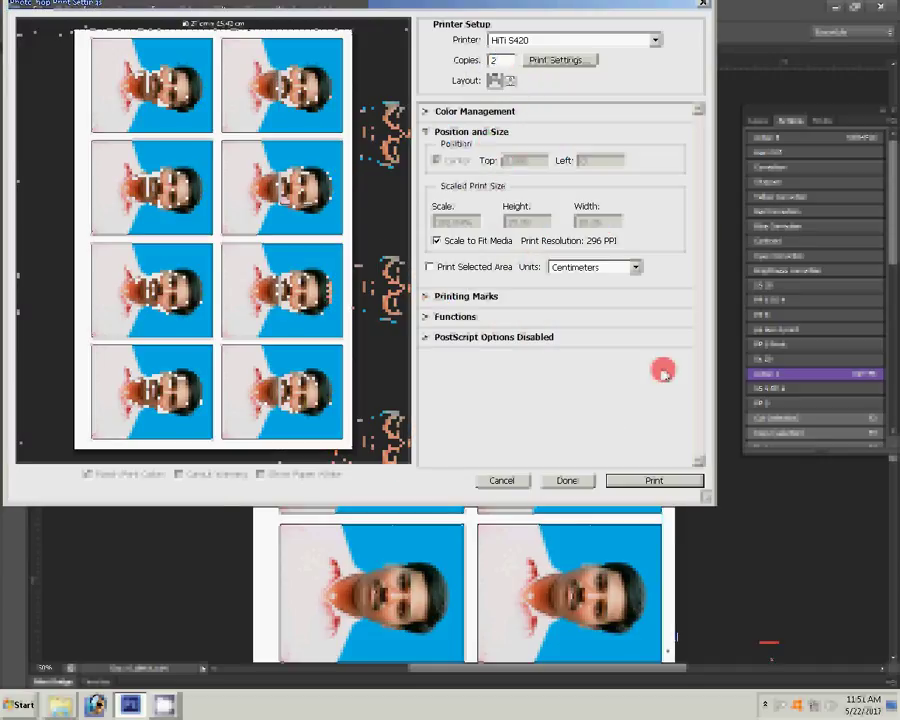
{"action": "key", "text": "Return"}
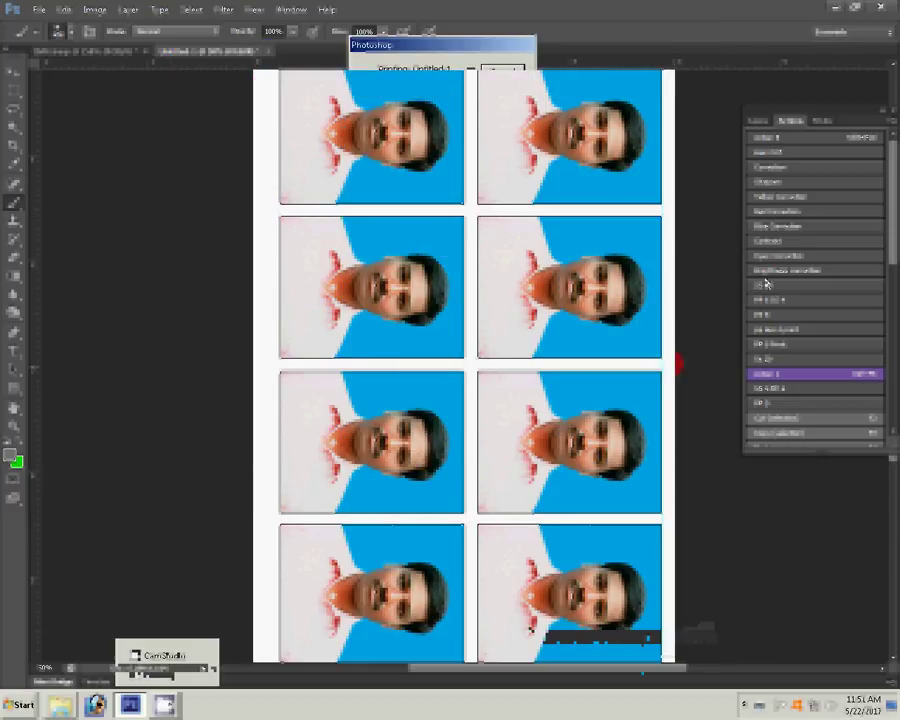
{"action": "left_click", "coordinate": [150, 655]}
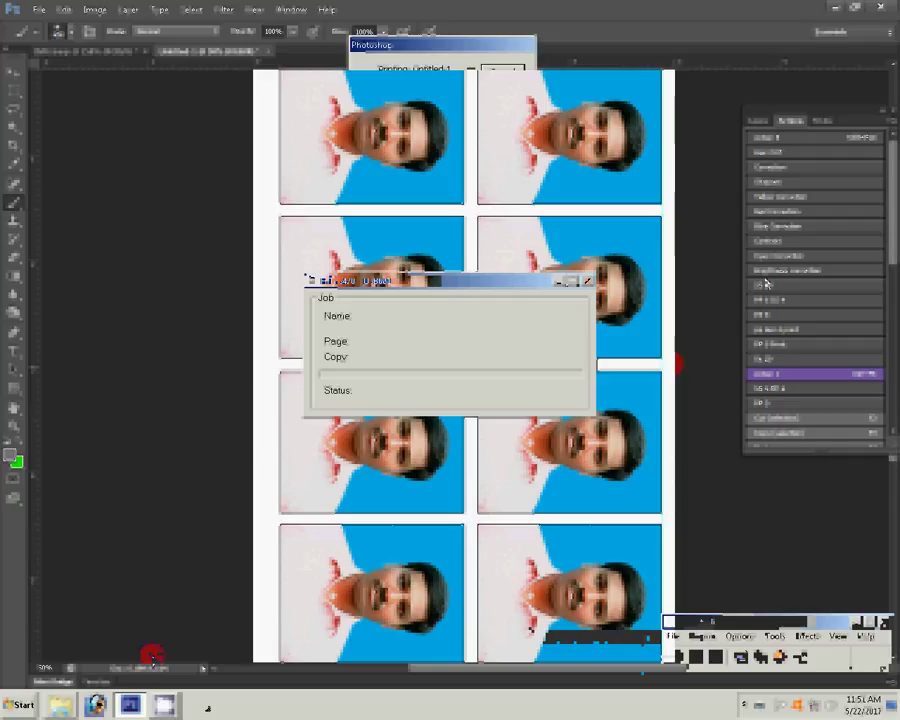